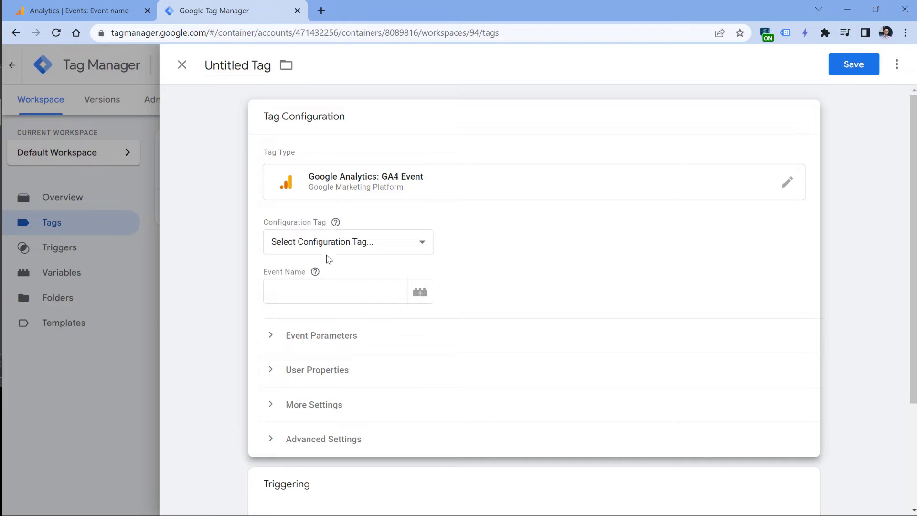
# Select the GA4 config - G-VSW03W7WS4 configuration tag for the new GA4 event tag and set its event name to purchase.
pyautogui.click(317, 282)
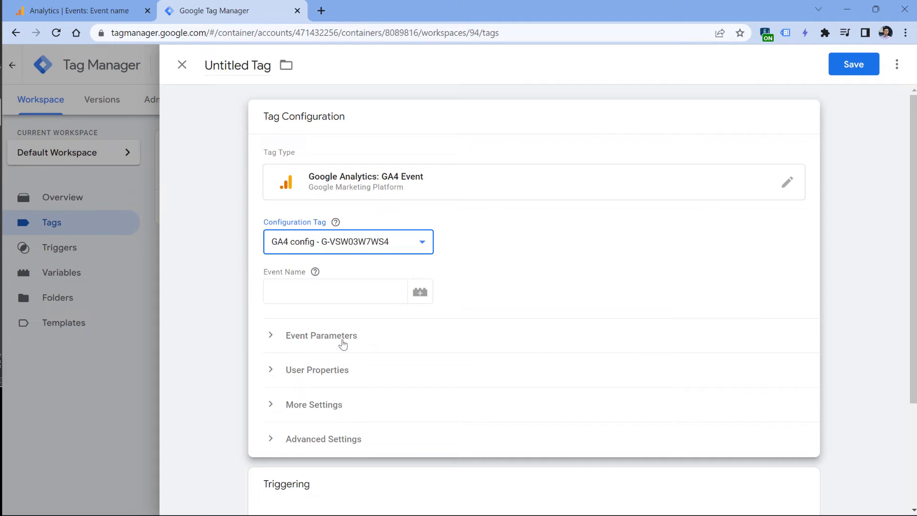
pyautogui.click(332, 292)
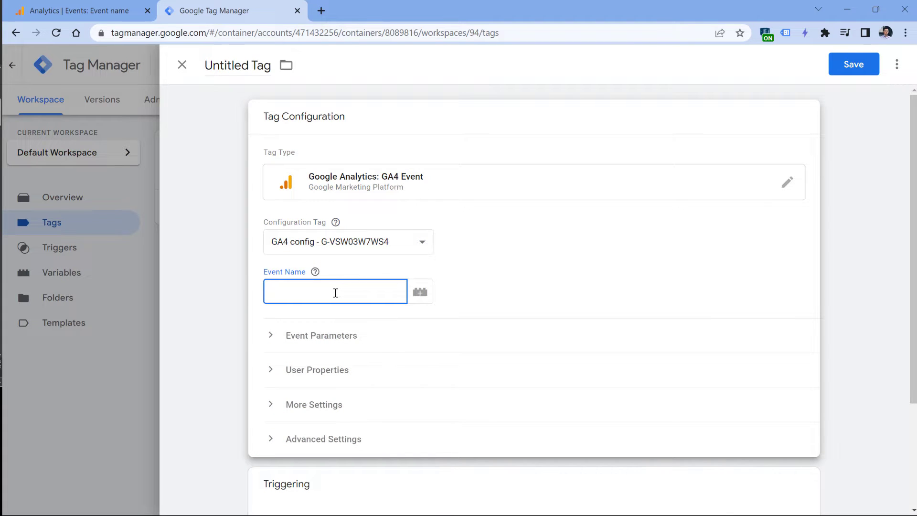
pyautogui.write('purchas')
# Add three event parameters to the purchase event tag, named transaction_id, value and currency.
pyautogui.click(323, 335)
pyautogui.click(318, 382)
pyautogui.click(325, 409)
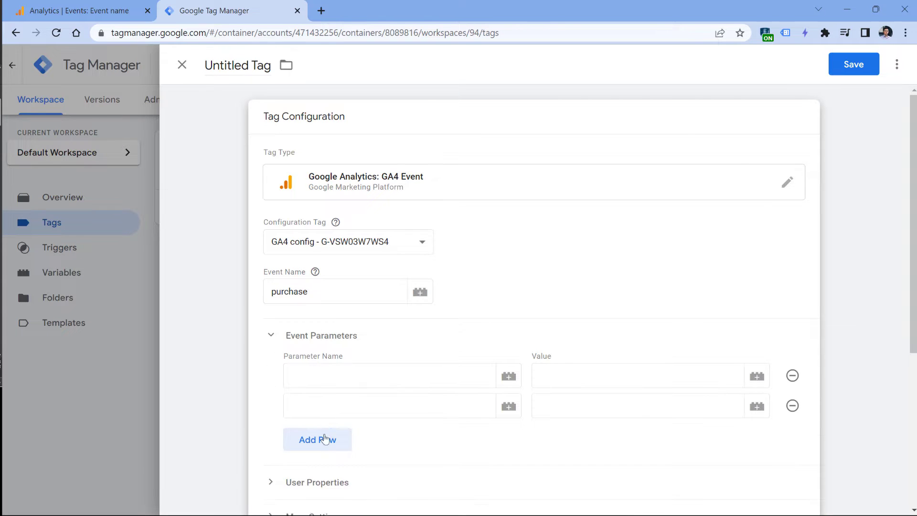
pyautogui.click(327, 432)
pyautogui.click(322, 380)
pyautogui.write('transaction_id')
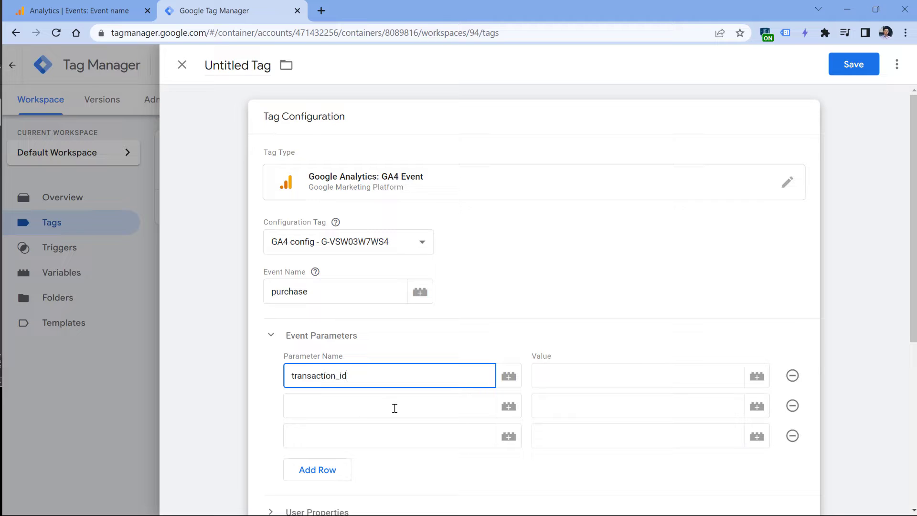
pyautogui.click(395, 407)
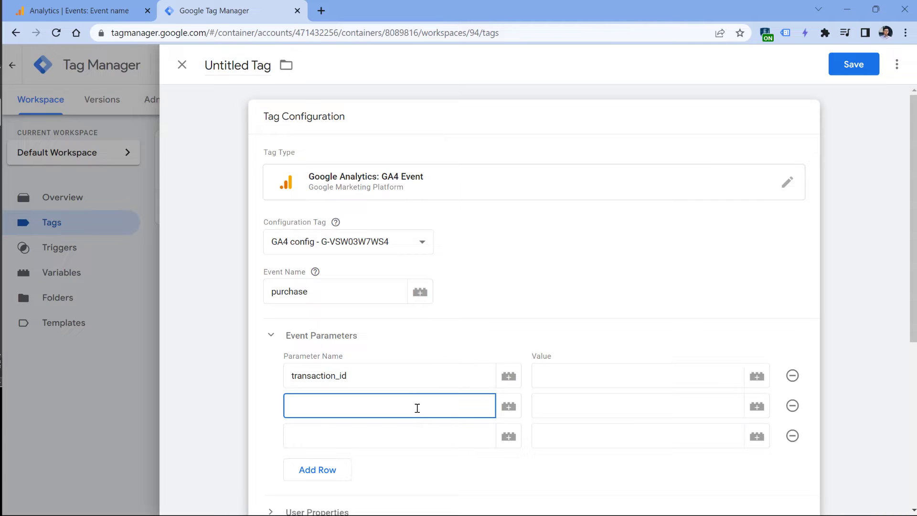
pyautogui.write('value')
pyautogui.click(404, 443)
pyautogui.write('currency')
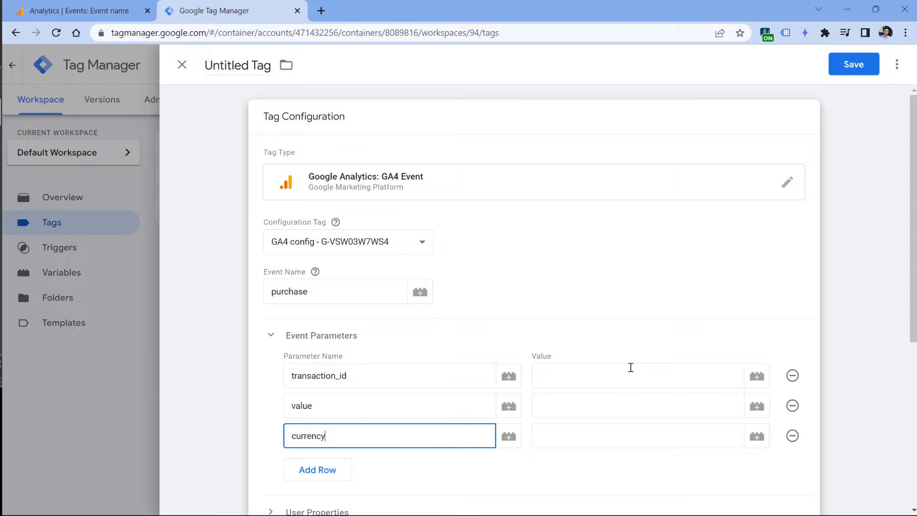
# Close the untitled purchase event tag and discard its unsaved changes.
pyautogui.click(609, 375)
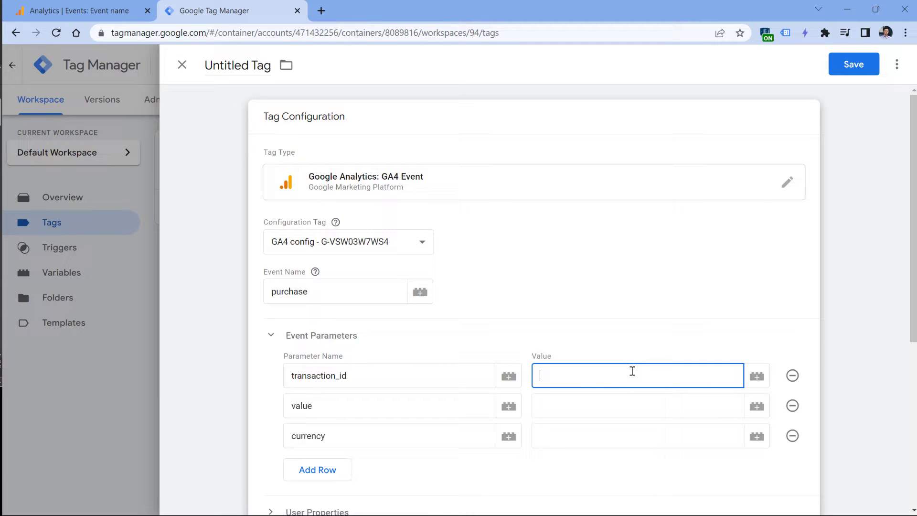
pyautogui.click(182, 65)
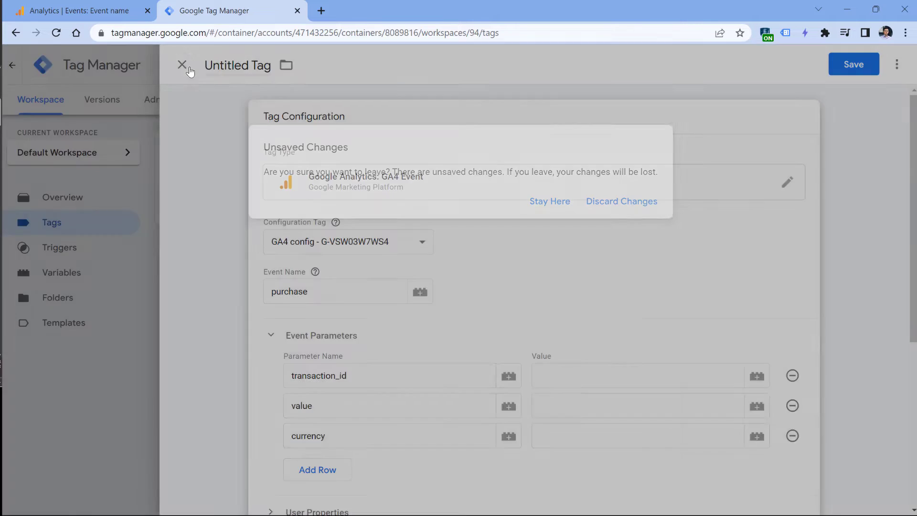
pyautogui.click(622, 201)
# Open the GA4 config tag for editing and add a field named page_category to its fields to set.
pyautogui.click(246, 203)
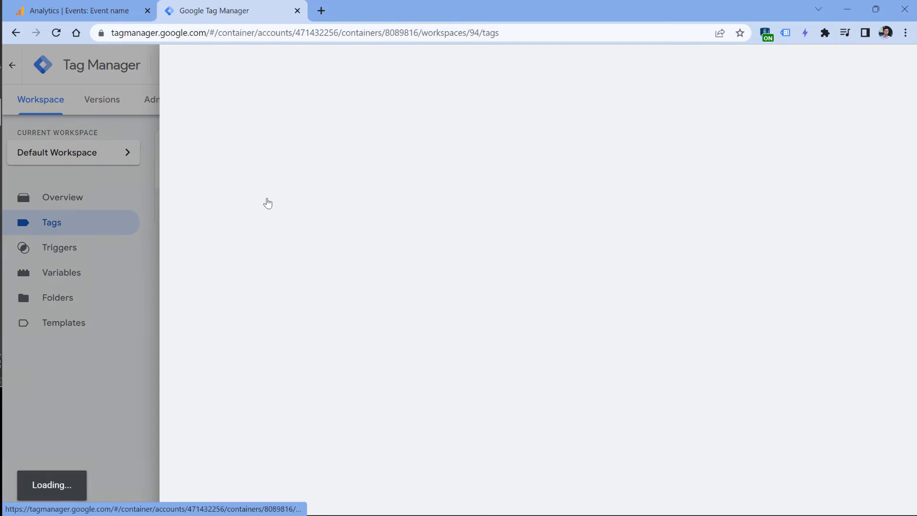
pyautogui.click(395, 273)
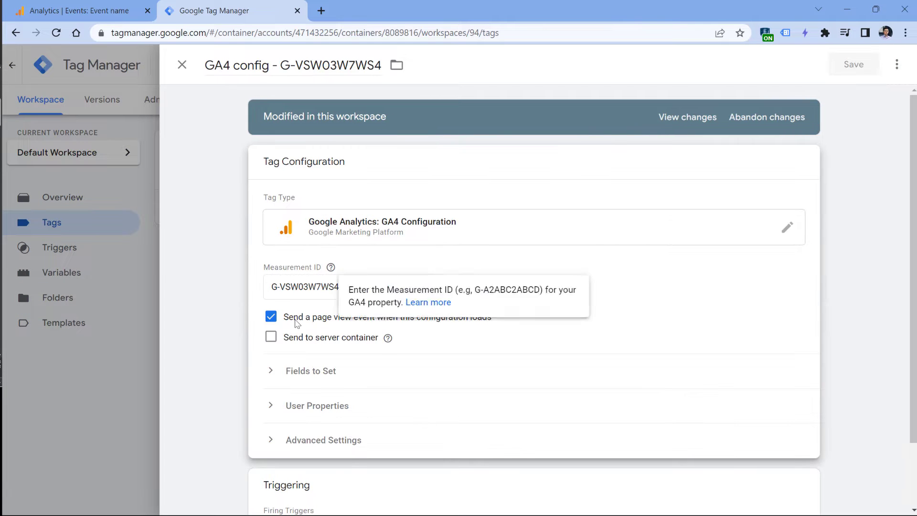
pyautogui.click(301, 373)
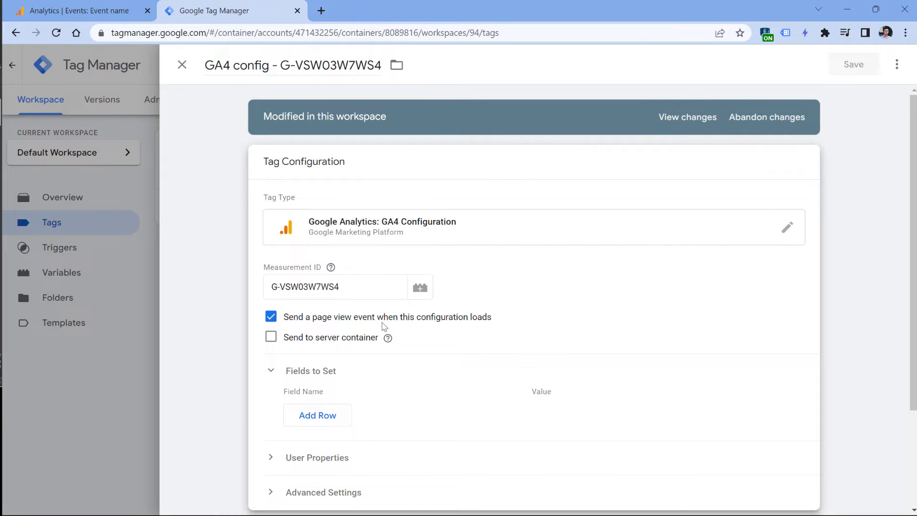
pyautogui.click(321, 416)
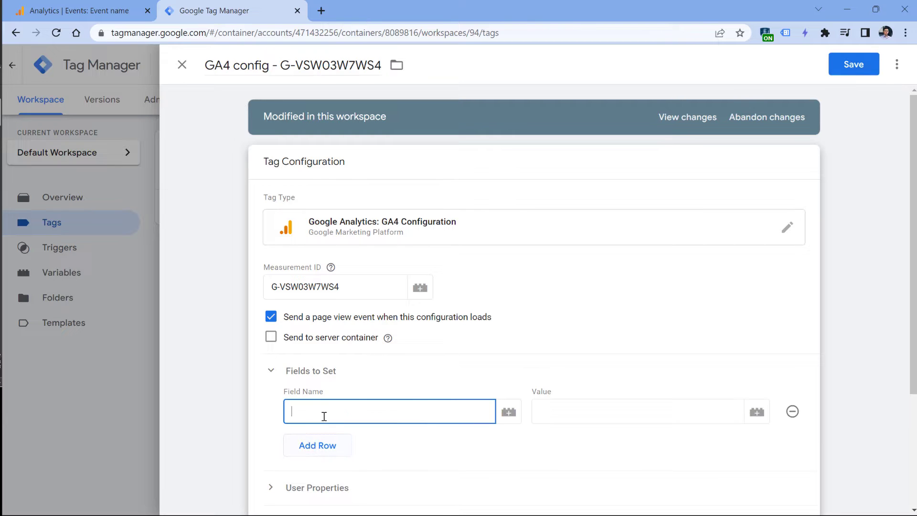
pyautogui.write('page_category')
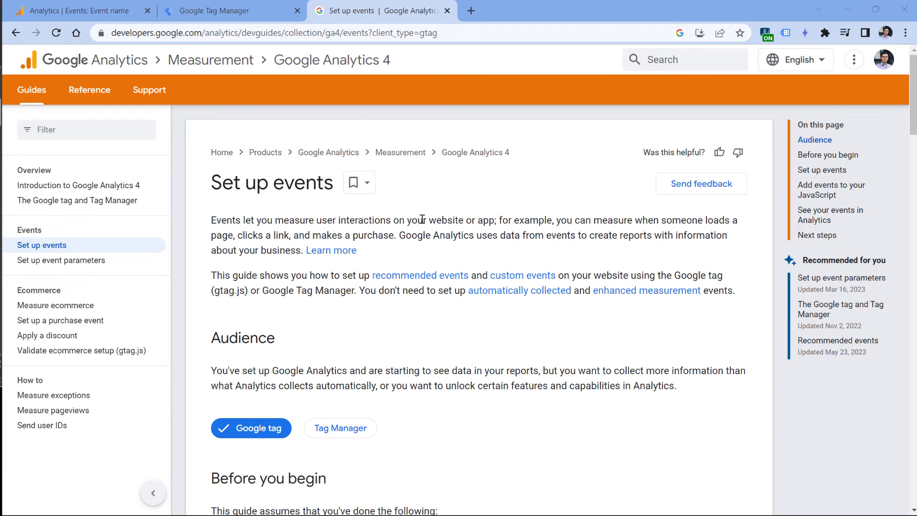
# Examine the gtag event syntax in the Set up events guide, highlighting the event name part and the event parameters placeholder.
pyautogui.scroll(-8, 423, 218)
pyautogui.scroll(-5, 248, 264)
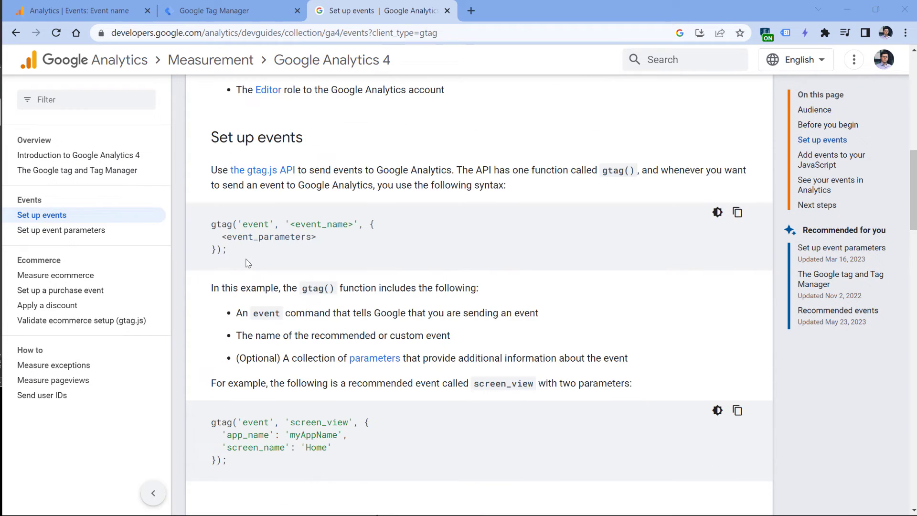
pyautogui.moveTo(214, 224); pyautogui.dragTo(355, 225)
pyautogui.click(269, 255)
pyautogui.click(282, 254)
pyautogui.click(235, 250)
pyautogui.moveTo(221, 237); pyautogui.dragTo(319, 237)
pyautogui.click(298, 281)
# Examine the screen_view code example in the guide, highlighting its event command, event name and two parameters.
pyautogui.scroll(-3, 262, 245)
pyautogui.doubleClick(262, 299)
pyautogui.doubleClick(319, 298)
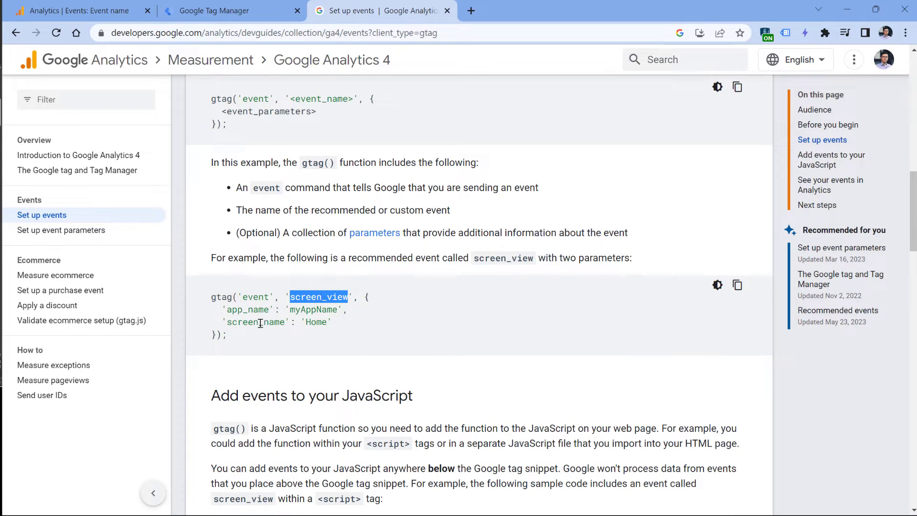
pyautogui.moveTo(223, 309); pyautogui.dragTo(338, 327)
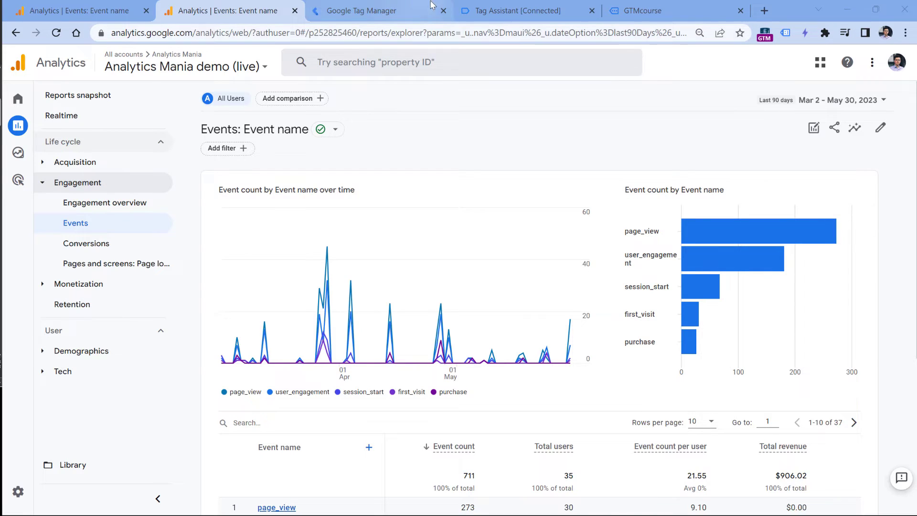
# Check the fired tags in Tag Assistant, and open DebugView for the Analytics Mania demo (live) property in Google Analytics.
pyautogui.click(549, 11)
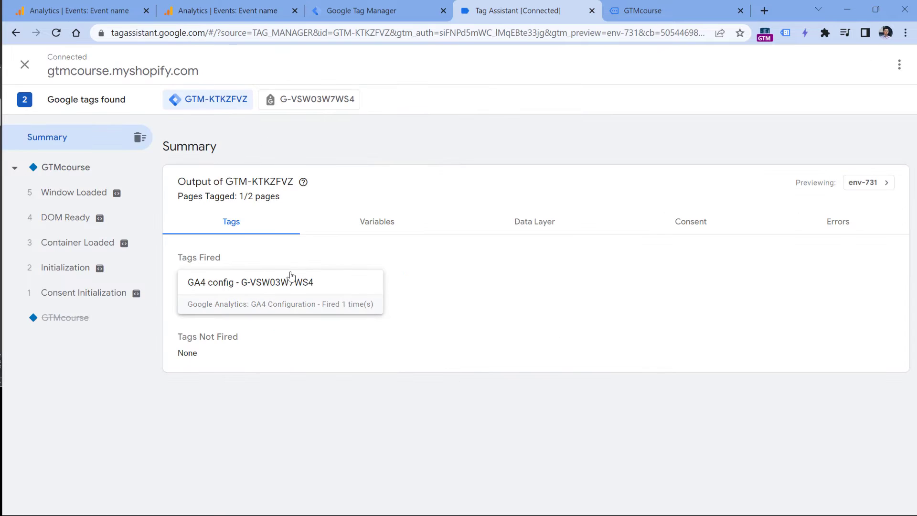
pyautogui.click(235, 7)
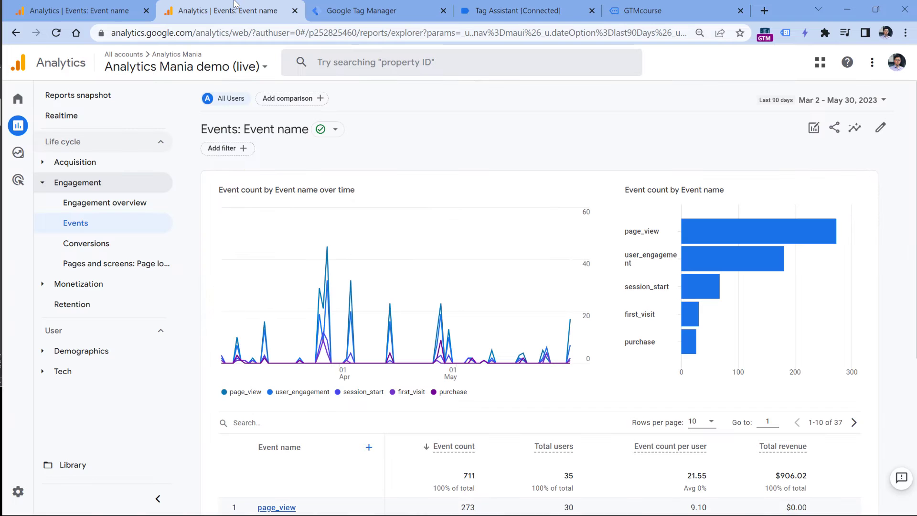
pyautogui.click(27, 495)
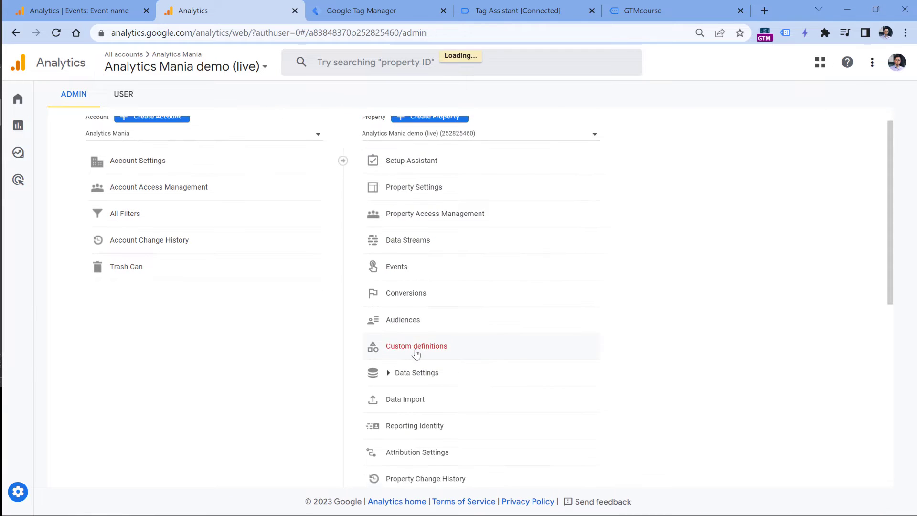
pyautogui.scroll(-3, 416, 363)
pyautogui.click(389, 415)
# Find the most recent page_view event in the DebugView stream and inspect its parameters.
pyautogui.scroll(-3, 545, 195)
pyautogui.scroll(-10, 563, 286)
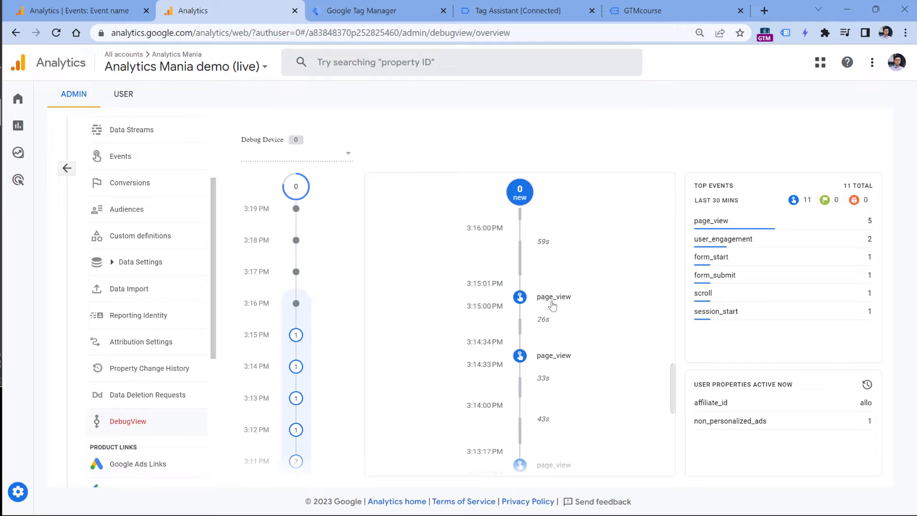
pyautogui.click(554, 297)
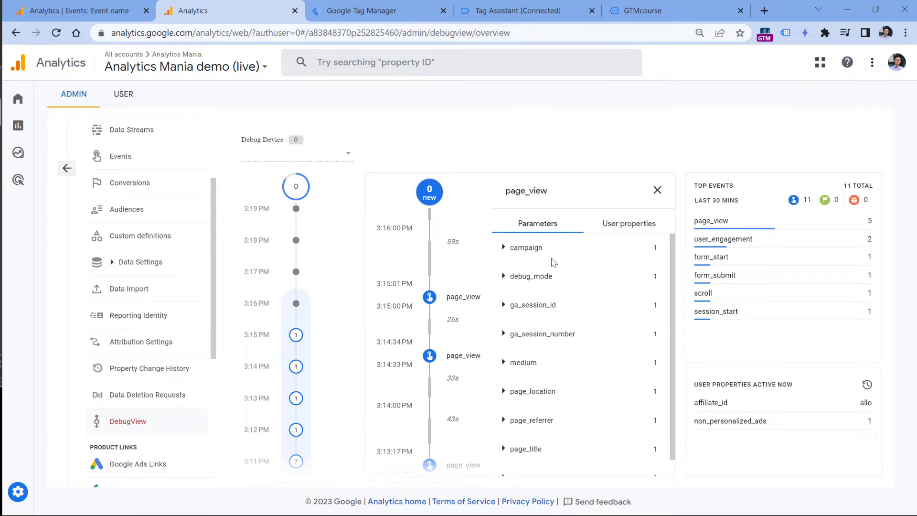
pyautogui.scroll(-1, 556, 265)
pyautogui.scroll(1, 565, 286)
# Review the GA4 config tag in Tag Manager, and return to Analytics DebugView to read through the page_view parameters.
pyautogui.click(378, 13)
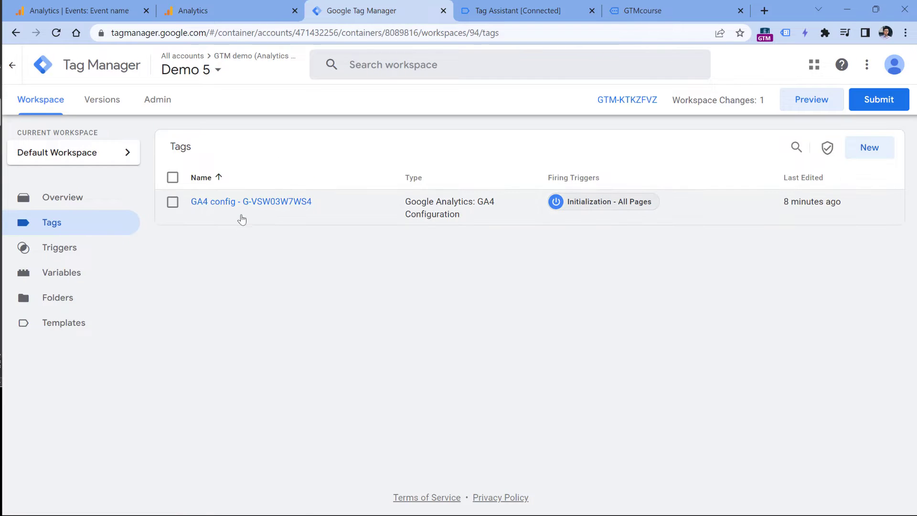
pyautogui.click(241, 204)
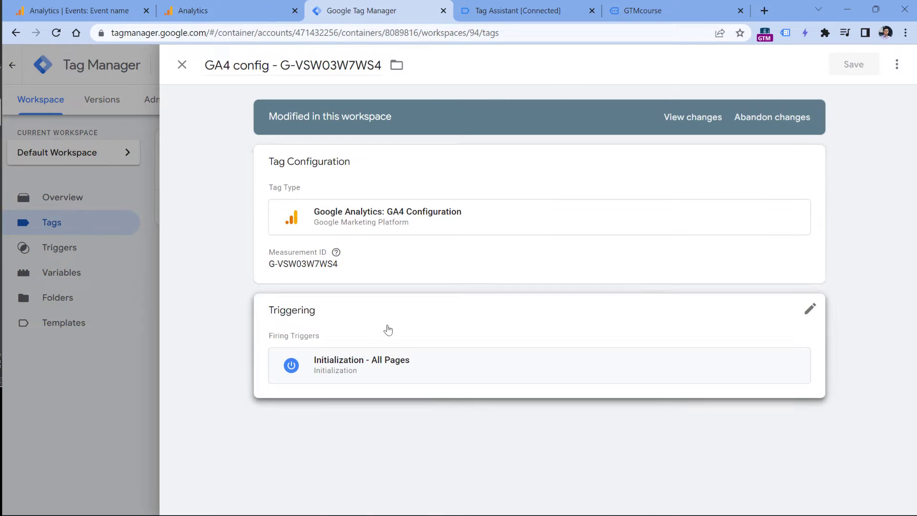
pyautogui.click(180, 63)
pyautogui.click(227, 10)
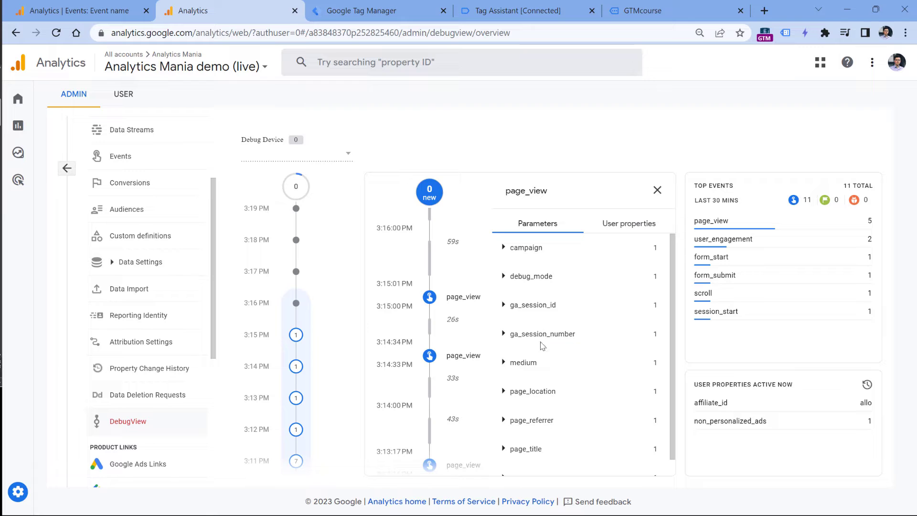
pyautogui.scroll(-1, 525, 432)
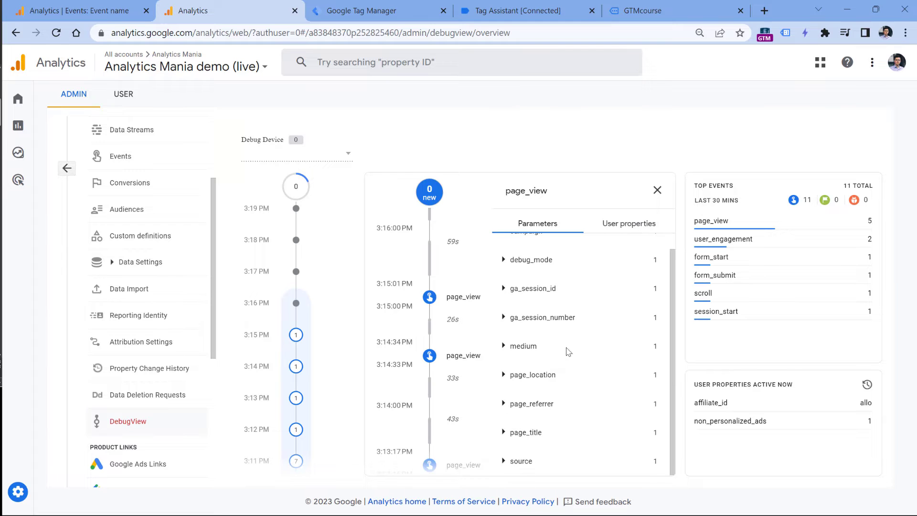
# In Tag Manager, add a page_category field with the value homepage to the GA4 config tag and save the tag.
pyautogui.hotkey('ctrl', 'Tab')
pyautogui.click(251, 207)
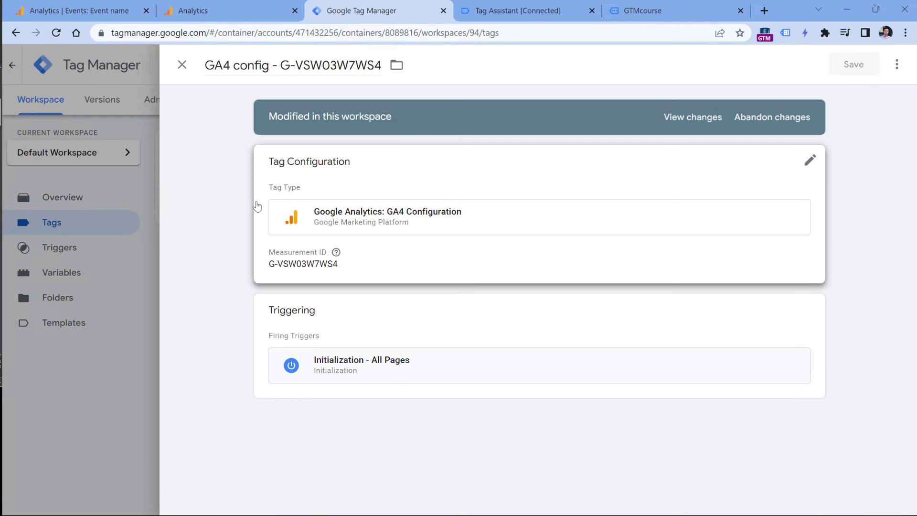
pyautogui.click(256, 204)
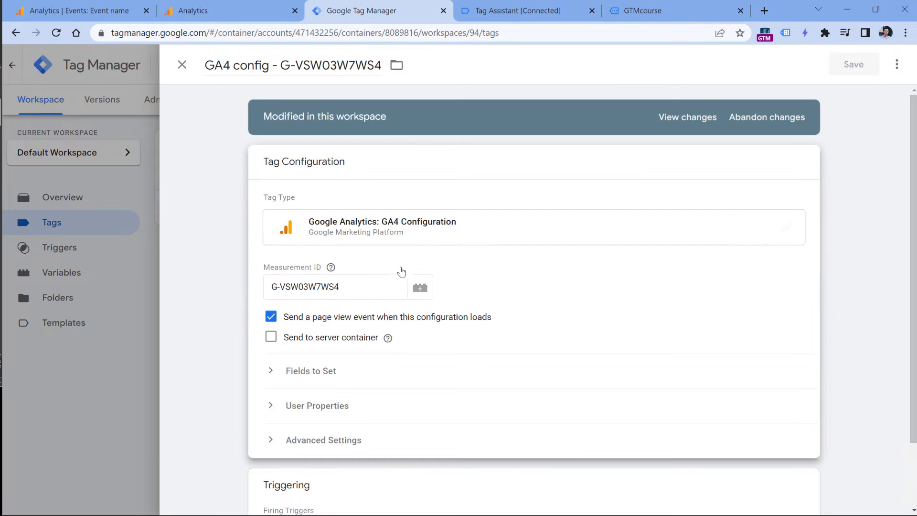
pyautogui.click(314, 379)
pyautogui.click(330, 410)
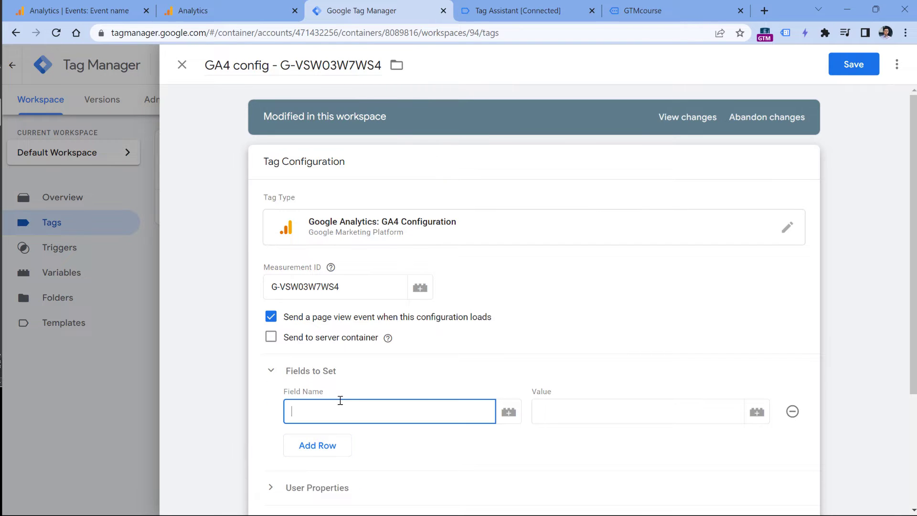
pyautogui.write('page_category')
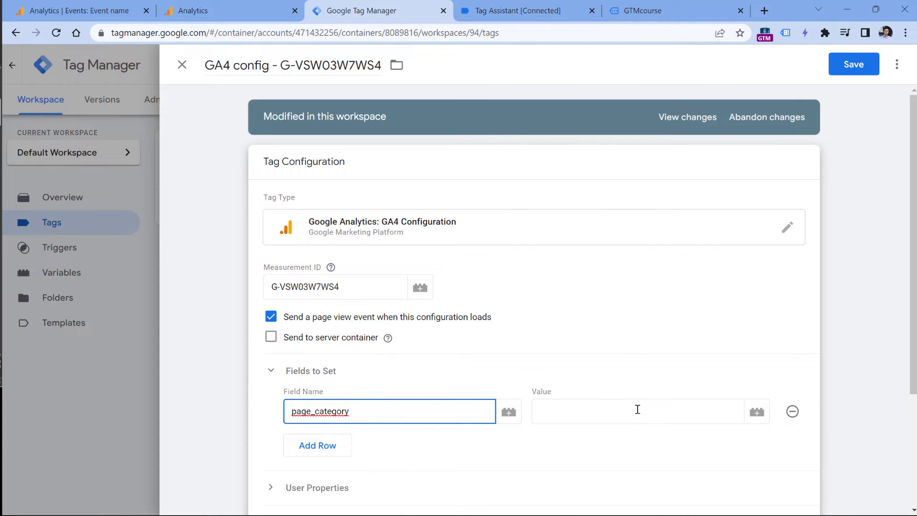
pyautogui.click(637, 409)
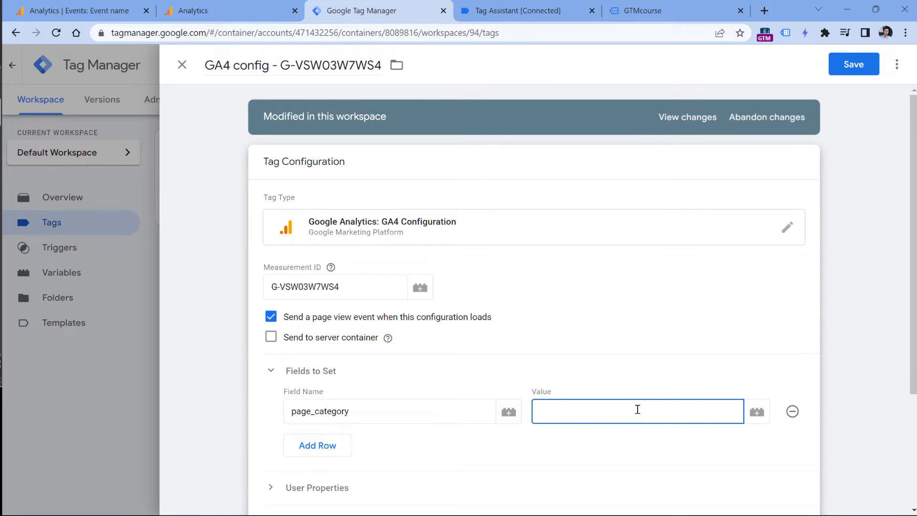
pyautogui.write('homepage')
pyautogui.click(849, 63)
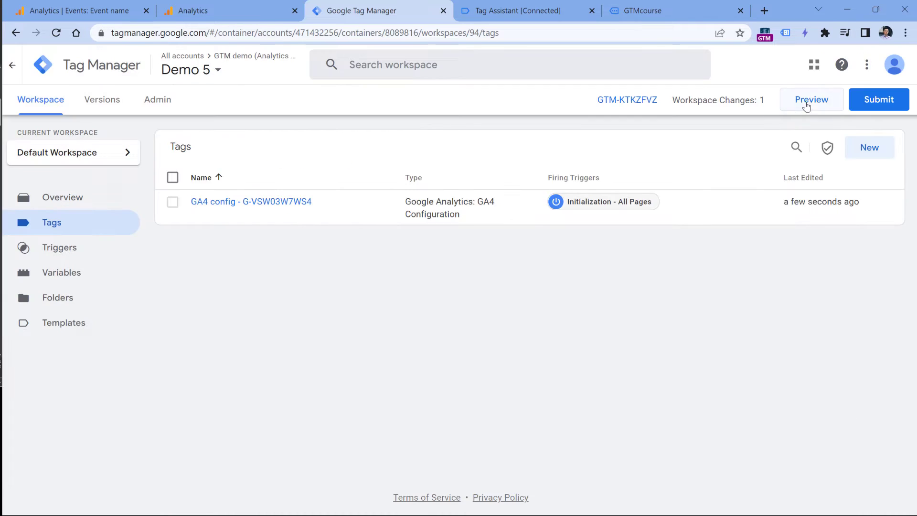
# Preview the container on gtmcourse.myshopify.com, and switch to Analytics DebugView, closing the old page_view details to return to the live stream.
pyautogui.click(812, 101)
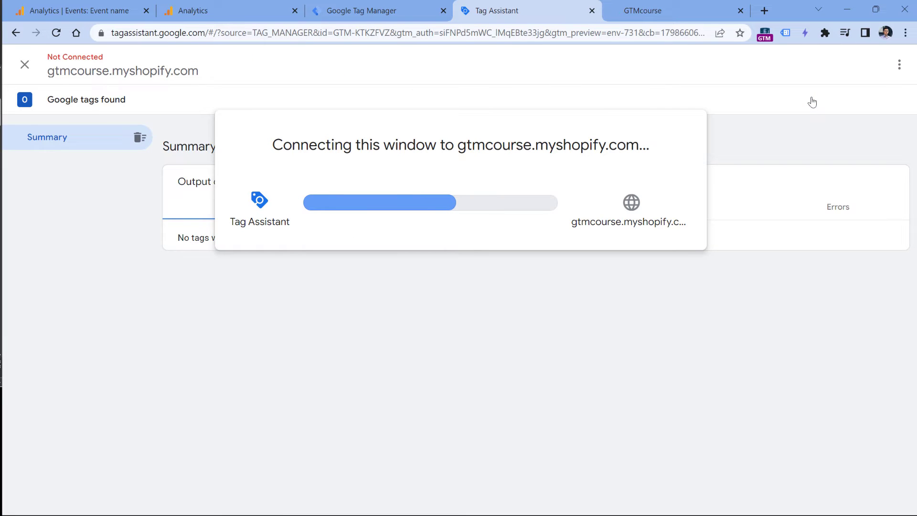
pyautogui.click(485, 281)
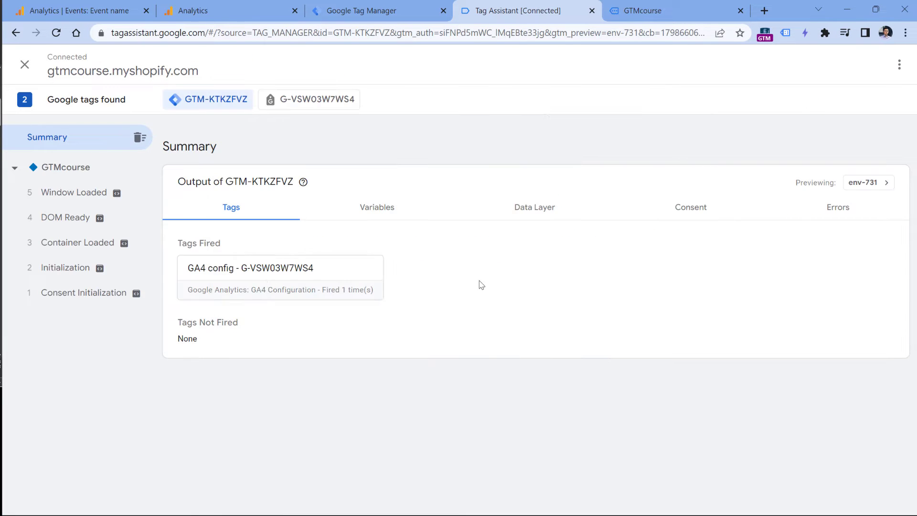
pyautogui.click(232, 10)
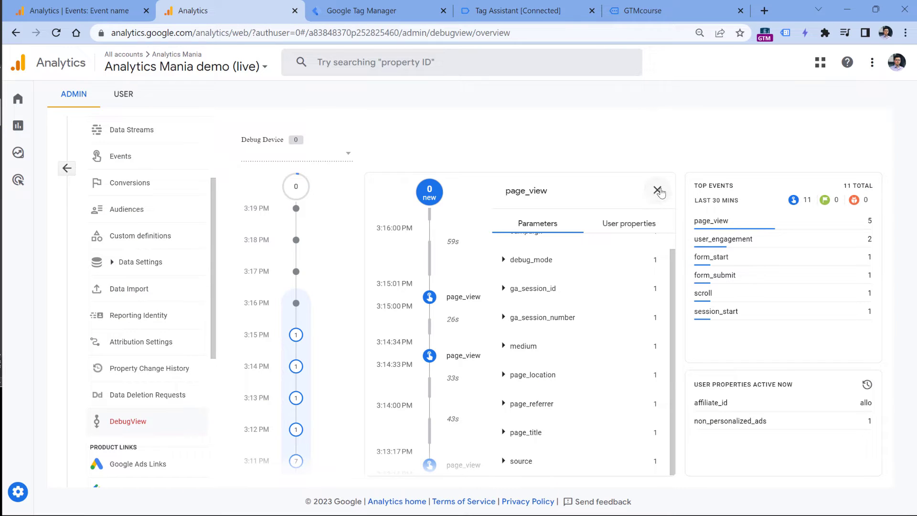
pyautogui.click(657, 190)
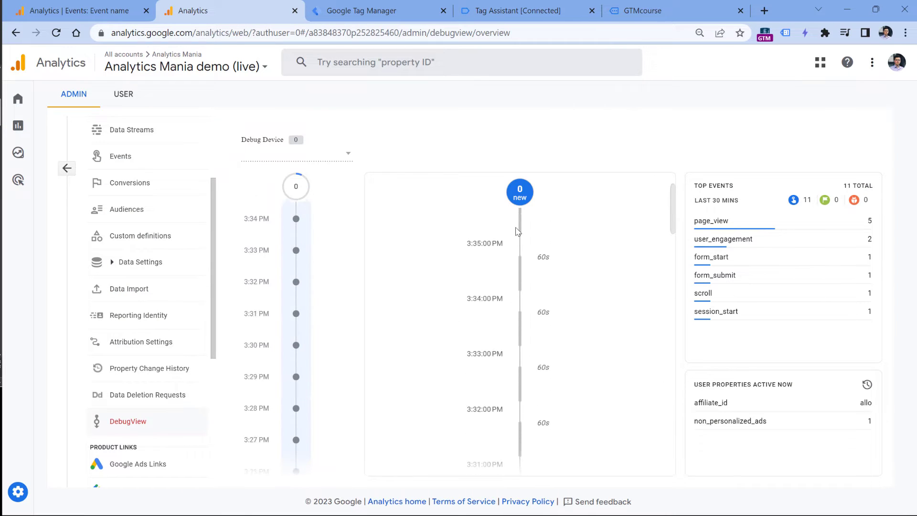
# Open the newest page_view event in the DebugView stream and expand its page_category parameter to check the value.
pyautogui.click(549, 249)
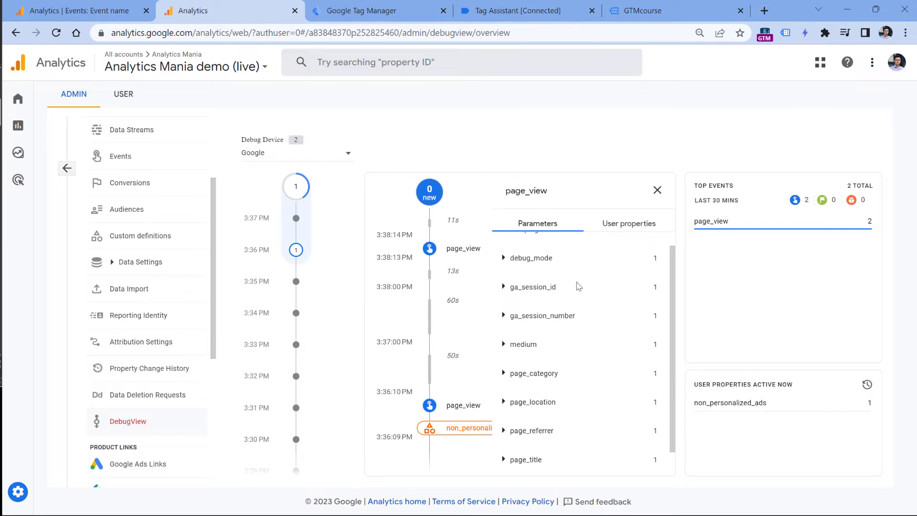
pyautogui.scroll(-1, 551, 311)
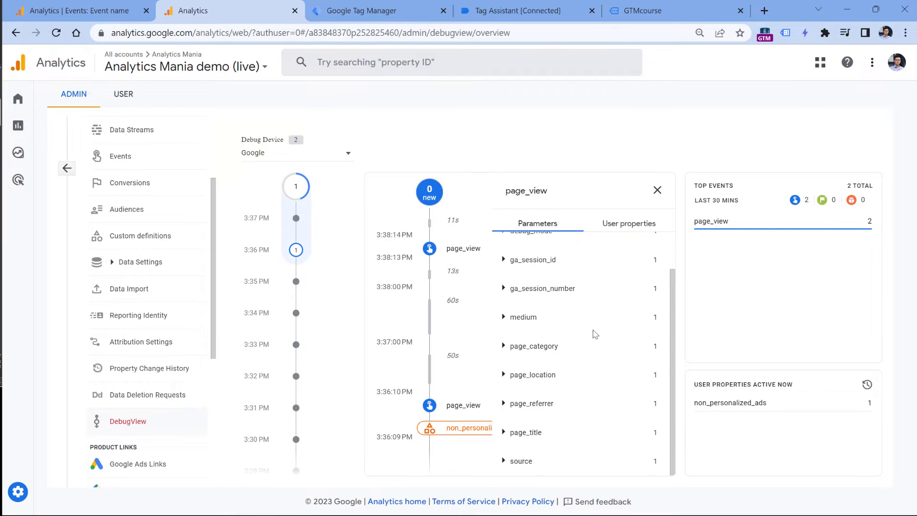
pyautogui.scroll(2, 550, 262)
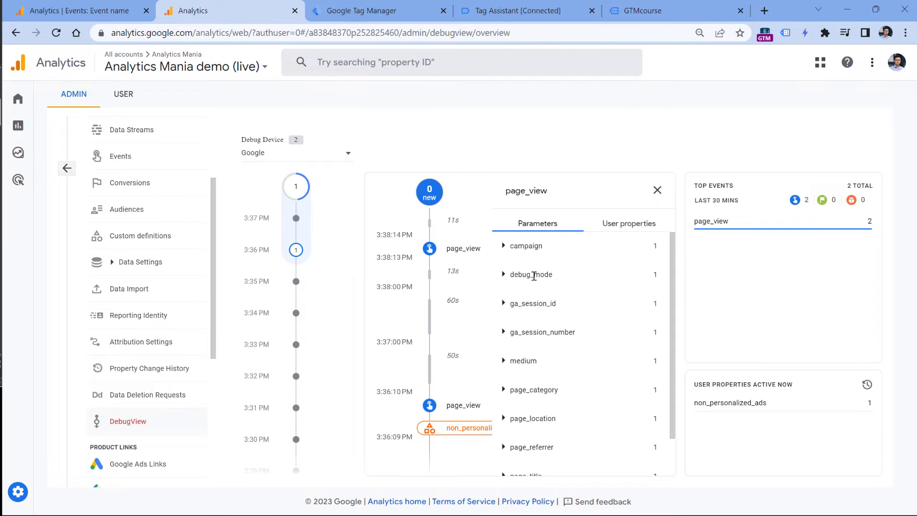
pyautogui.click(505, 390)
pyautogui.doubleClick(526, 414)
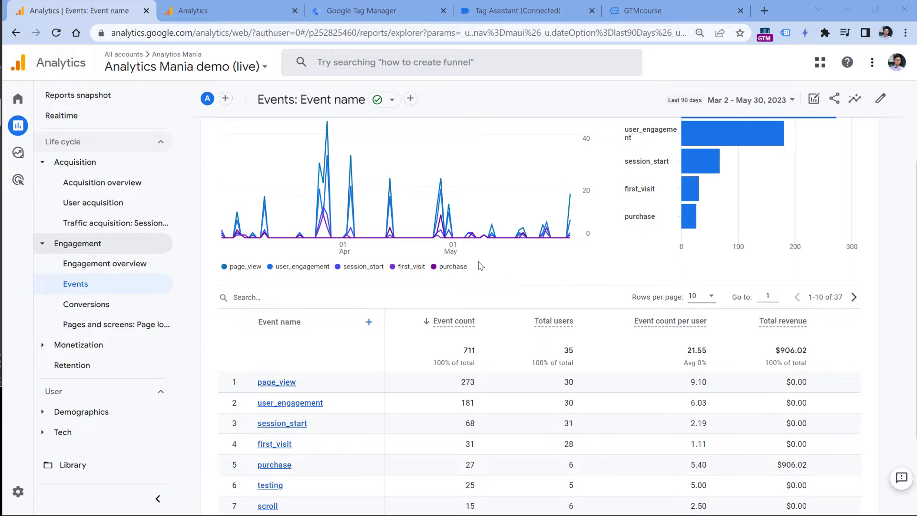
# Open page_view from the Events report and show the page_category parameter for events in the last 30 minutes.
pyautogui.scroll(-3, 543, 276)
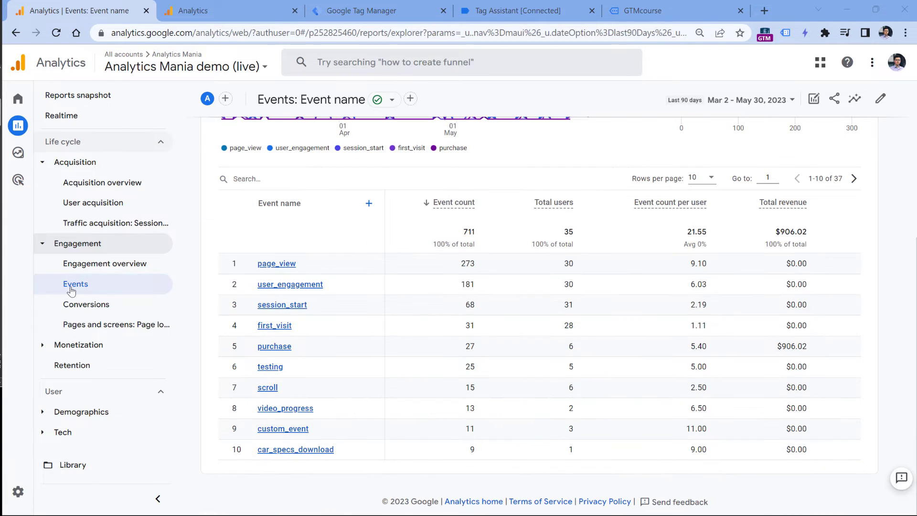
pyautogui.click(277, 266)
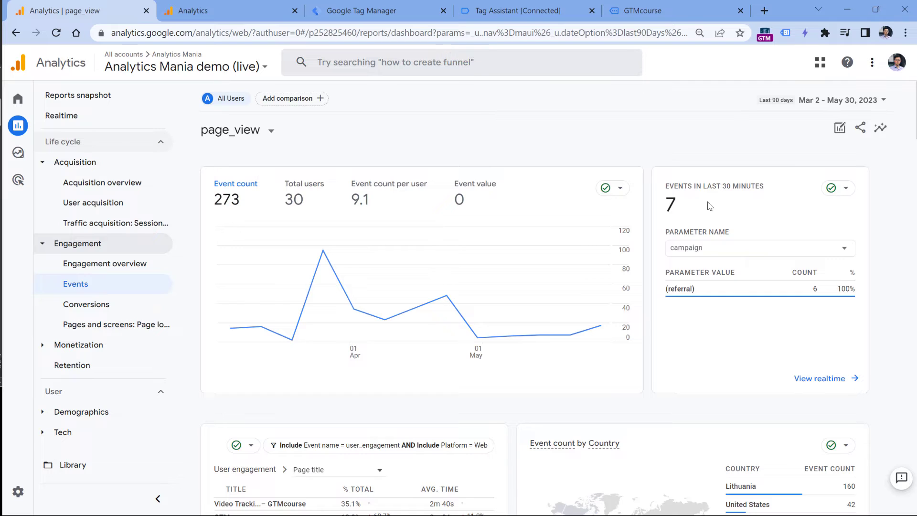
pyautogui.click(763, 249)
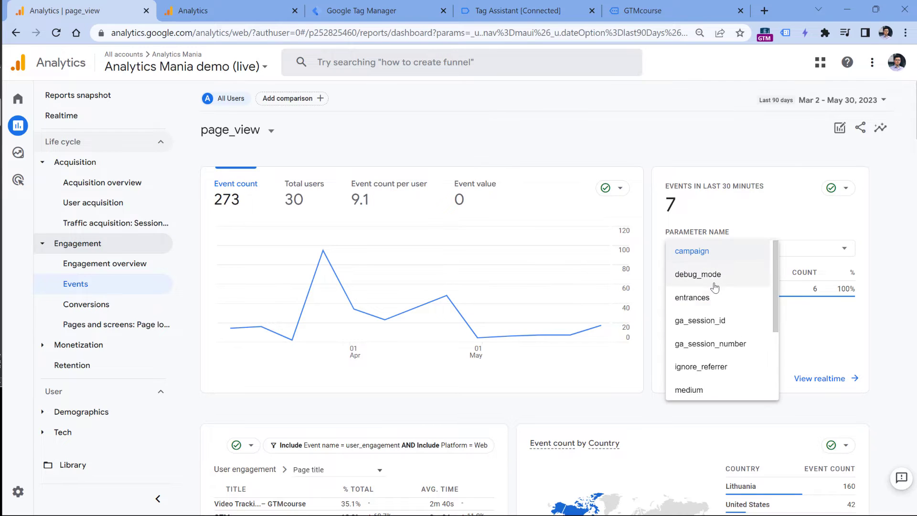
pyautogui.scroll(-1, 709, 271)
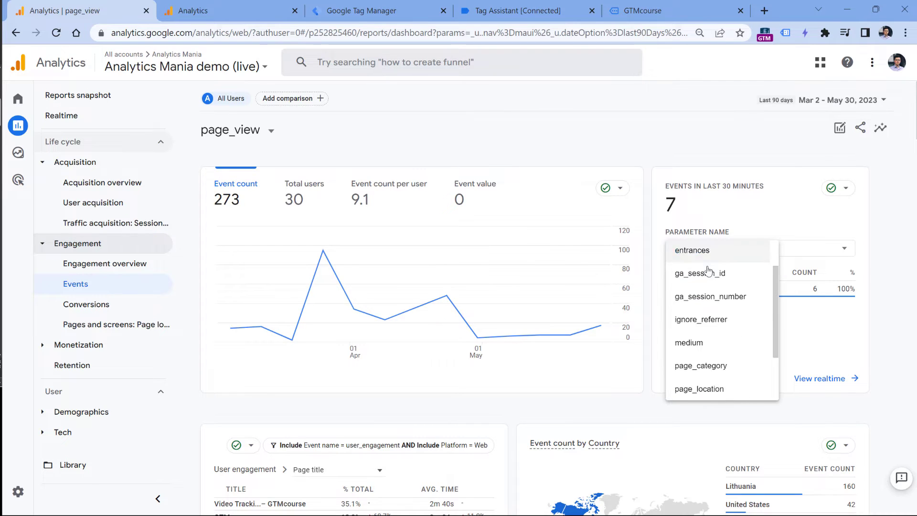
pyautogui.scroll(-2, 709, 271)
pyautogui.click(715, 295)
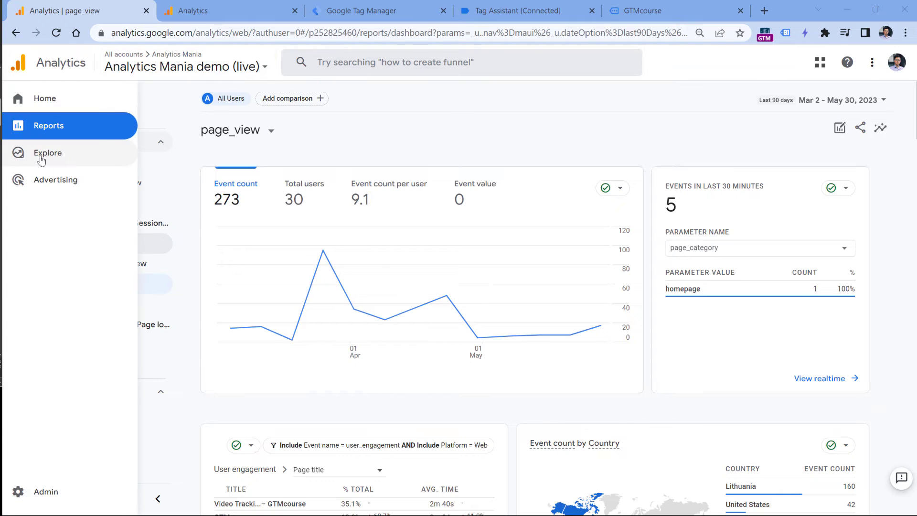
# Create a blank exploration and open its dimension selection.
pyautogui.click(41, 160)
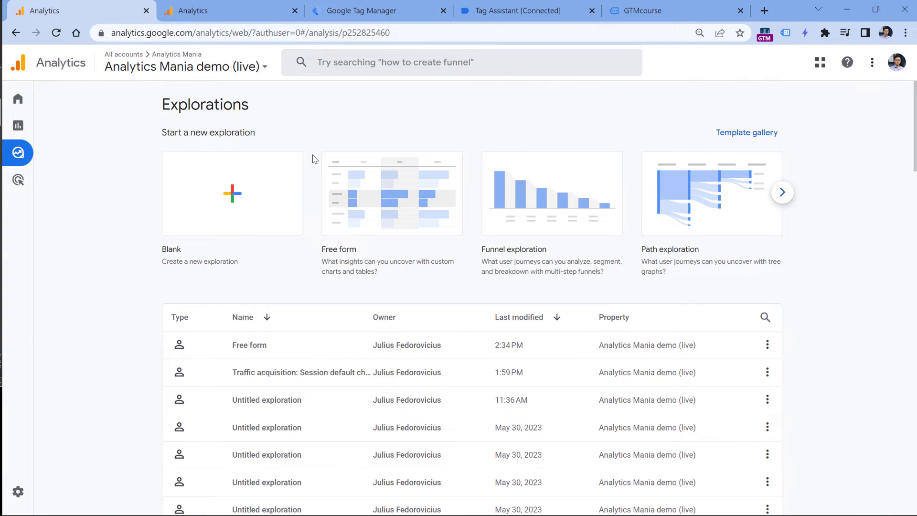
pyautogui.click(235, 204)
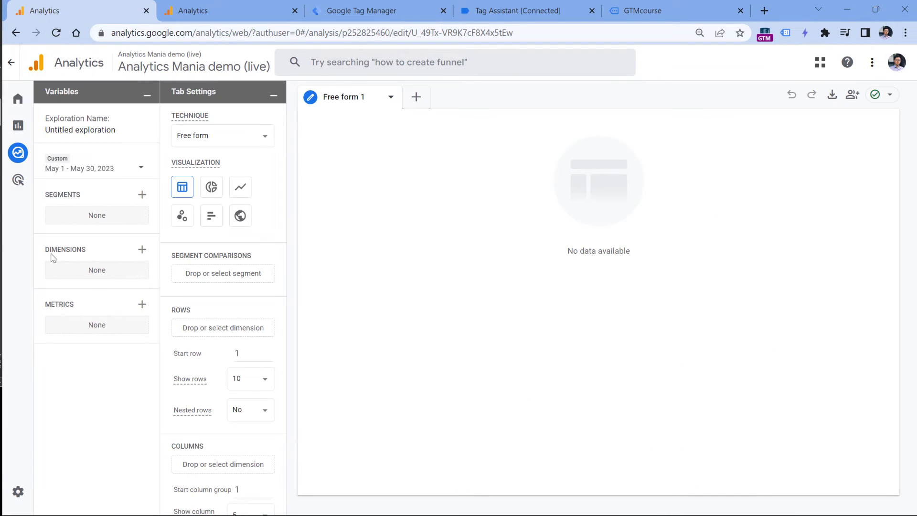
pyautogui.click(142, 250)
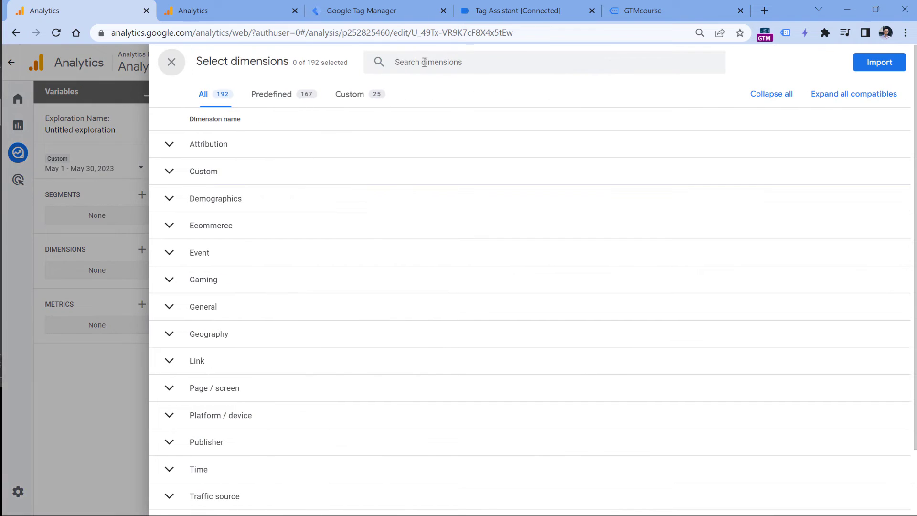
# Search the available dimensions for "page catego", and replace the search with "catego".
pyautogui.click(425, 62)
pyautogui.write('page catego')
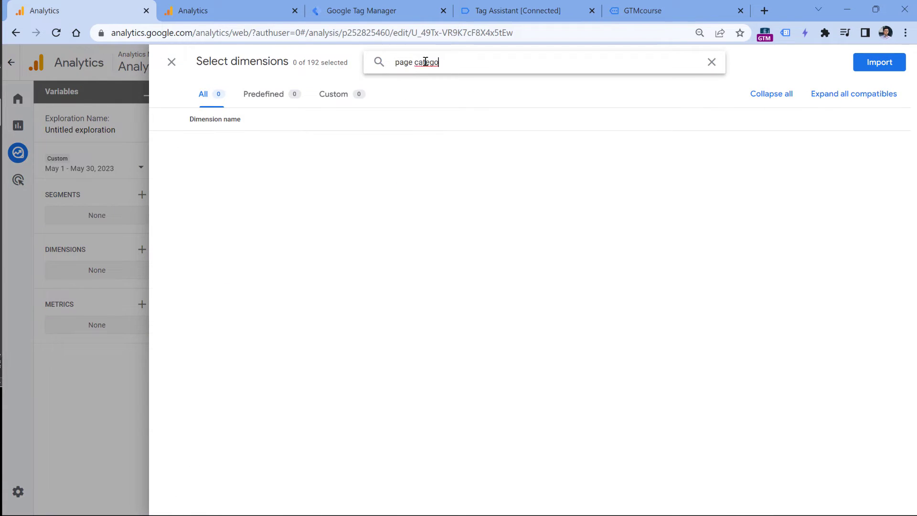
pyautogui.hotkey('ctrl', 'a')
pyautogui.press('BackSpace')
pyautogui.write('catego')
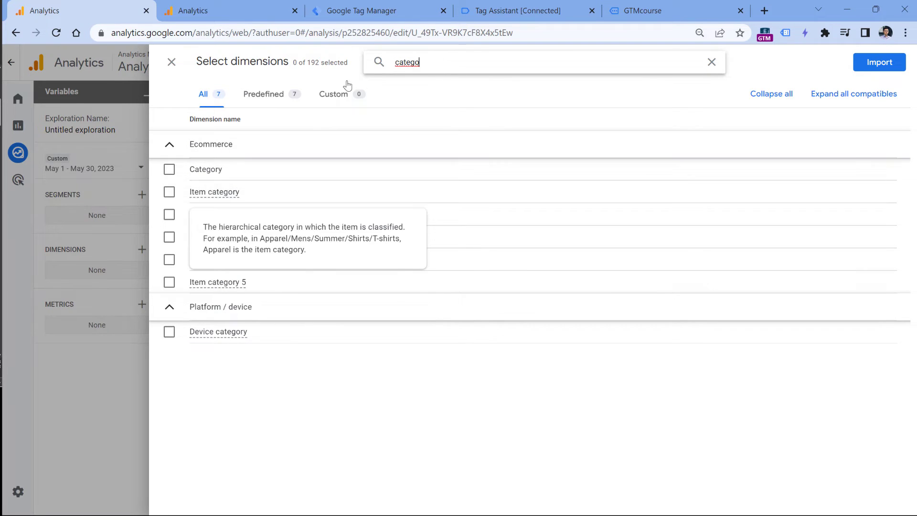
# Review the page_category field of the GA4 config tag in Tag Manager, and return to the exploration in Analytics.
pyautogui.click(381, 14)
pyautogui.click(270, 201)
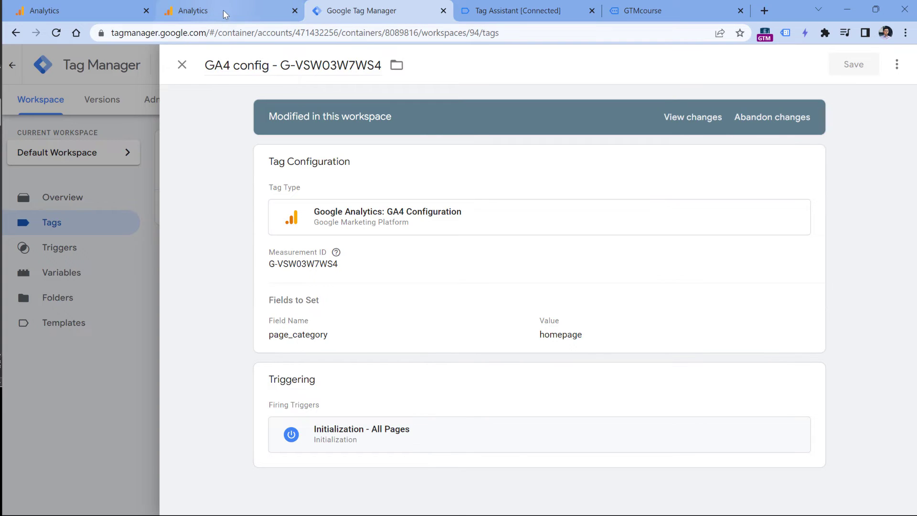
pyautogui.click(90, 14)
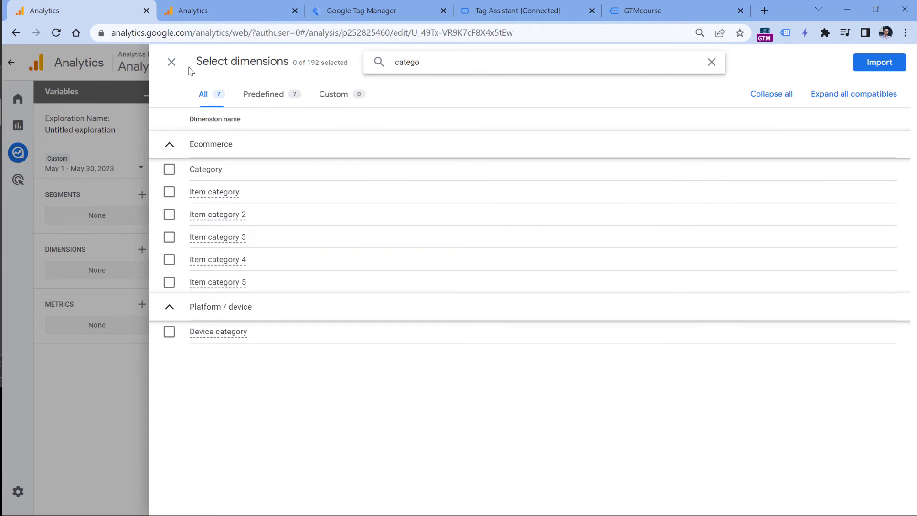
# Leave the dimension selection and open the property's custom definitions in the Analytics admin settings.
pyautogui.click(171, 62)
pyautogui.click(18, 491)
pyautogui.click(415, 293)
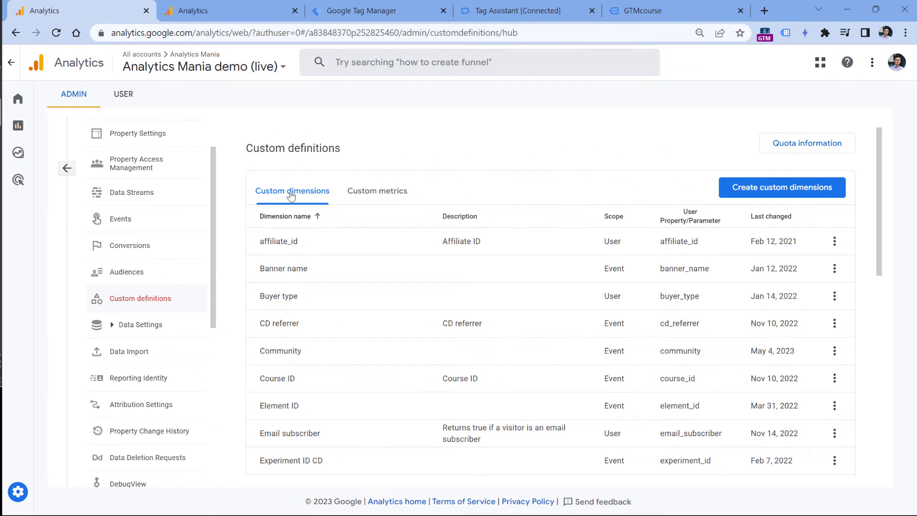
# Start a new custom dimension using the event parameter page_category and name it "Page category".
pyautogui.click(786, 189)
pyautogui.click(669, 268)
pyautogui.write('page_category')
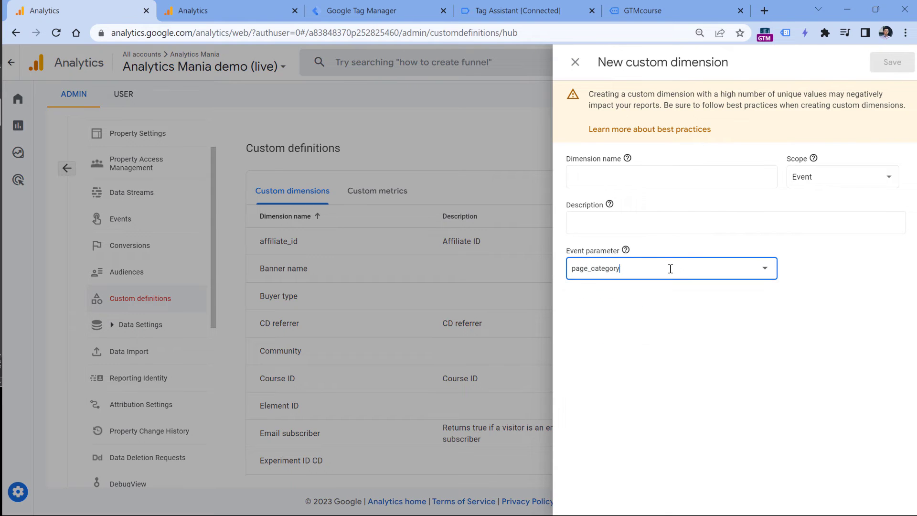
pyautogui.click(661, 176)
pyautogui.write('Page category')
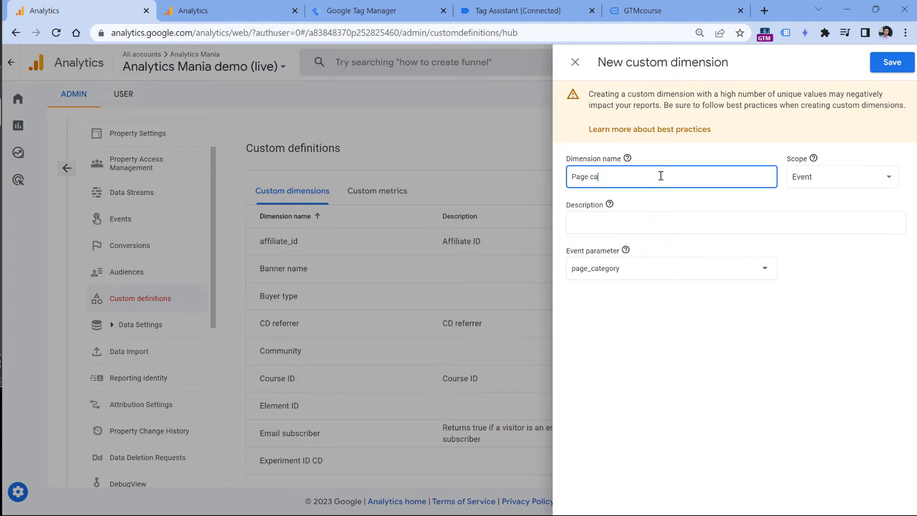